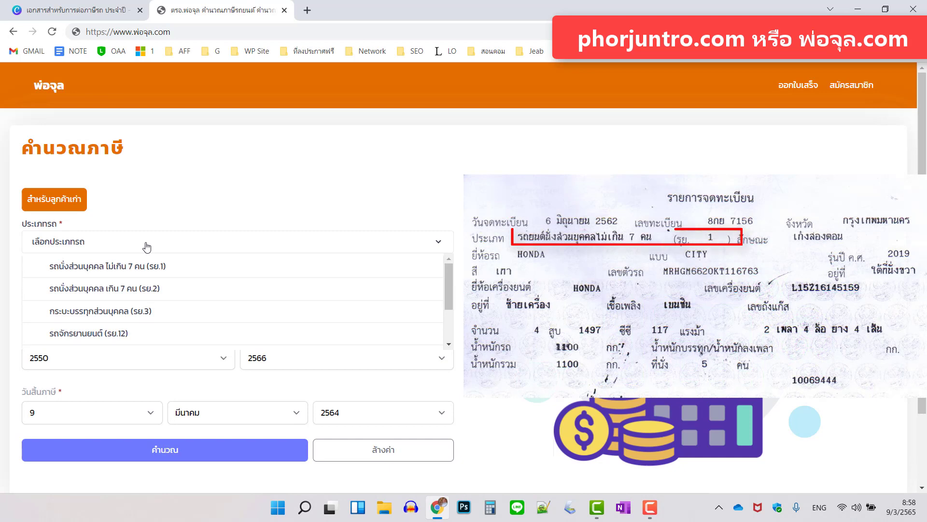
- Choose the vehicle type รถนั่งส่วนบุคคล ไม่เกิน 7 คน (รย.1) and set the engine size to 1497 cc
left_click(196, 269)
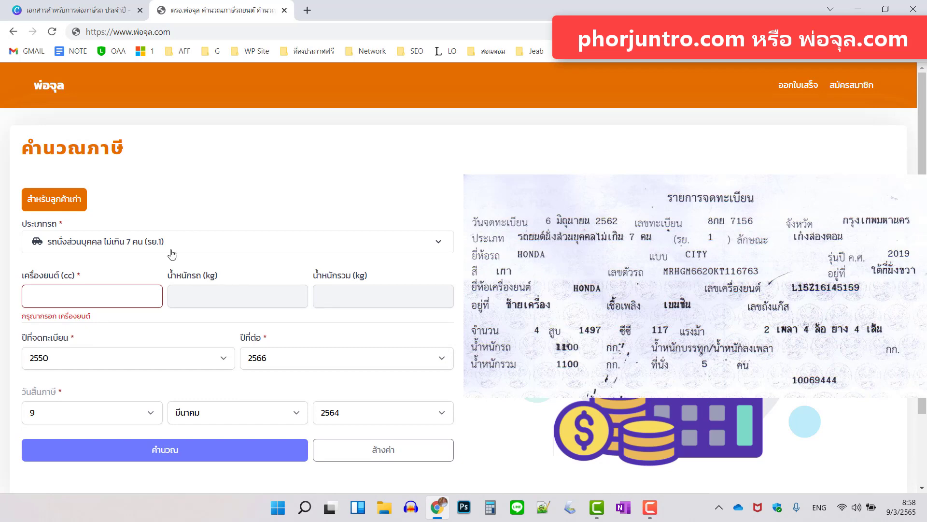
left_click(79, 296)
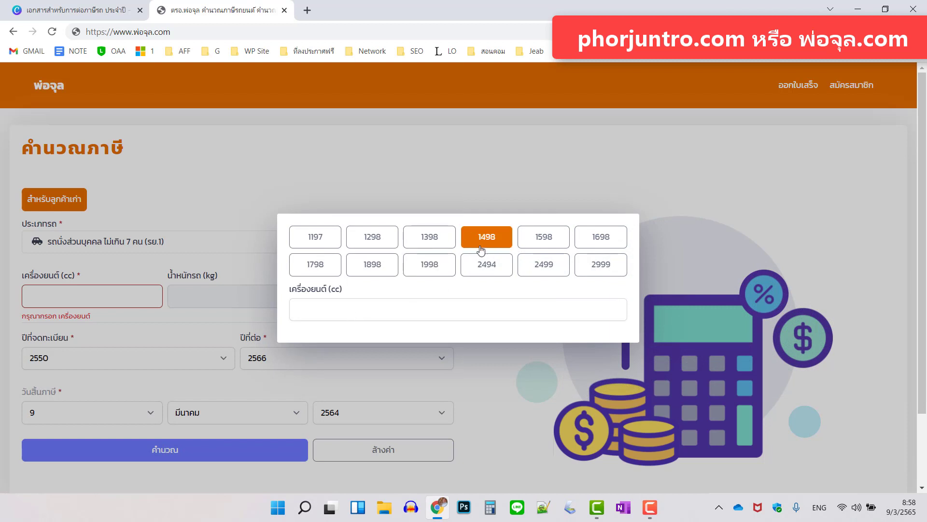
left_click(373, 312)
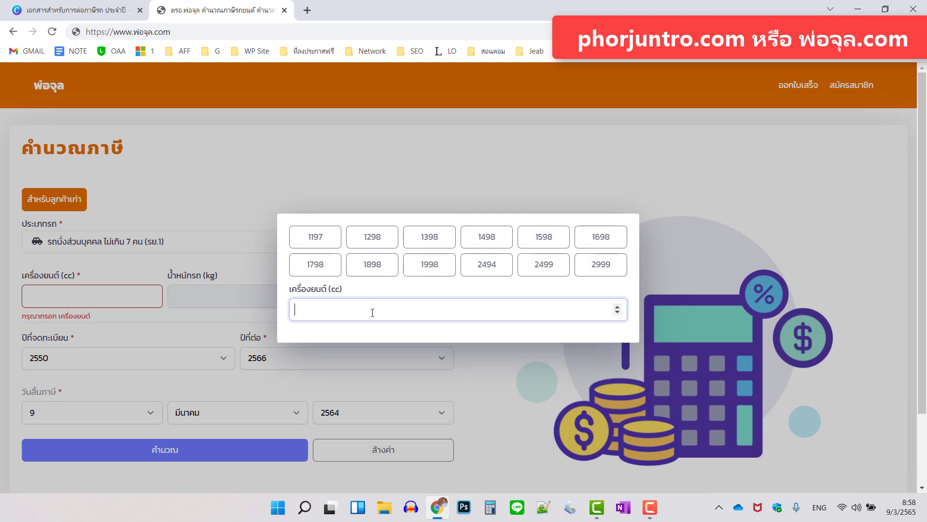
type("1497")
key("Return")
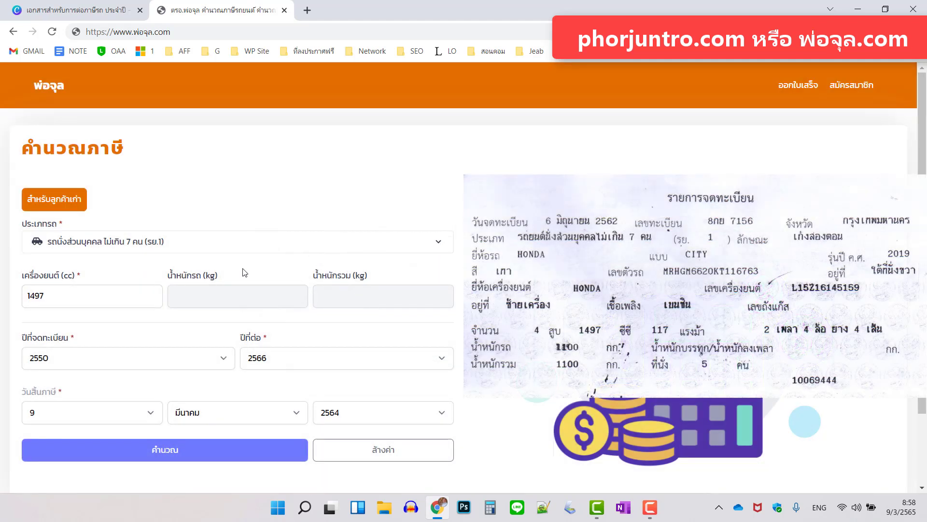
- Set the vehicle's registration year (ปีที่จดทะเบียน) to 2562
left_click(185, 363)
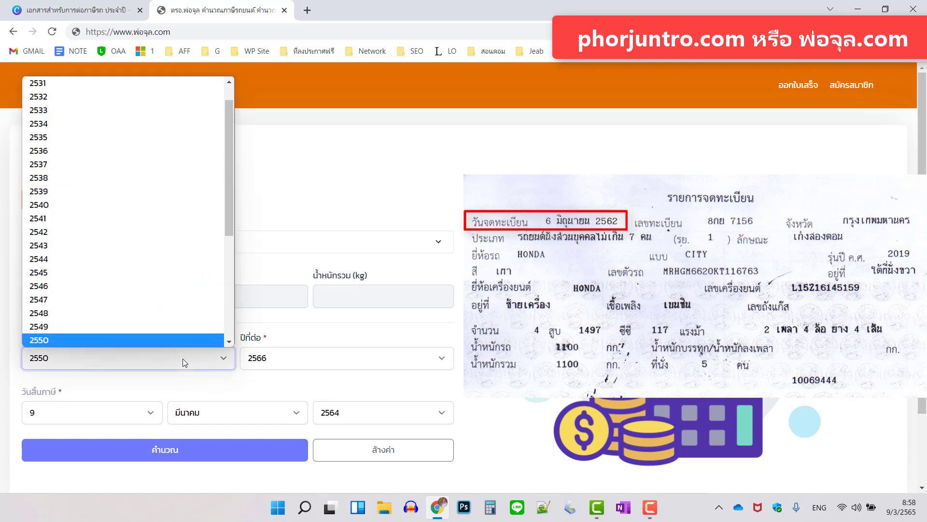
scroll(175, 317, "down", 5)
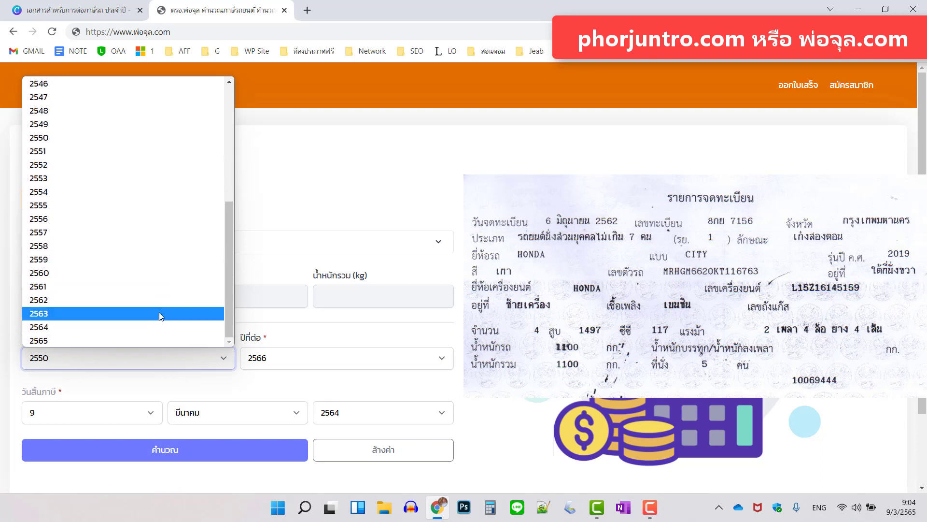
left_click(89, 300)
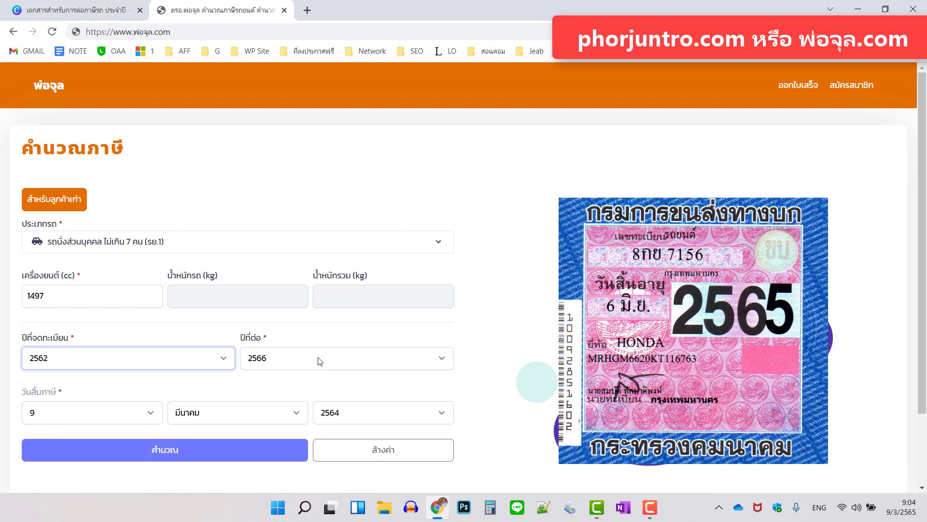
- Set the tax expiry date (วันสิ้นภาษี) to 6 มิถุนายน 2565 and calculate the tax
left_click(138, 414)
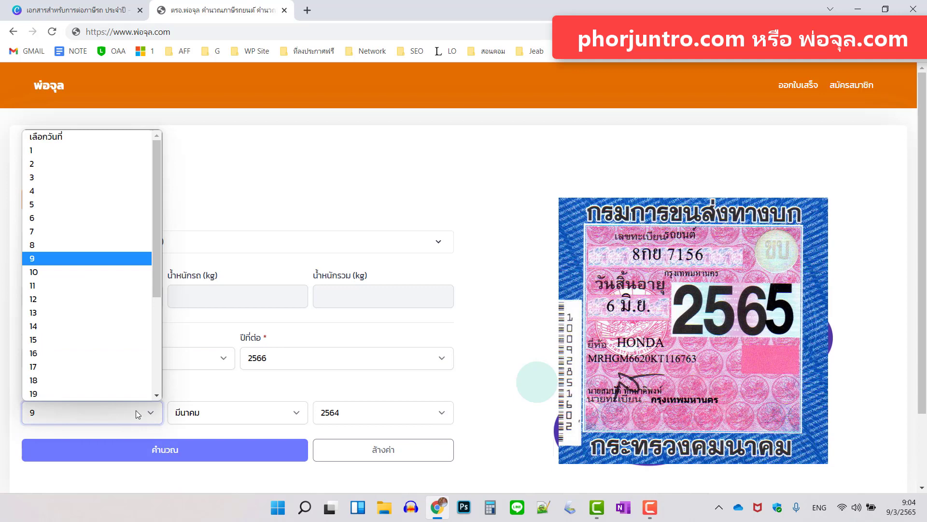
left_click(87, 221)
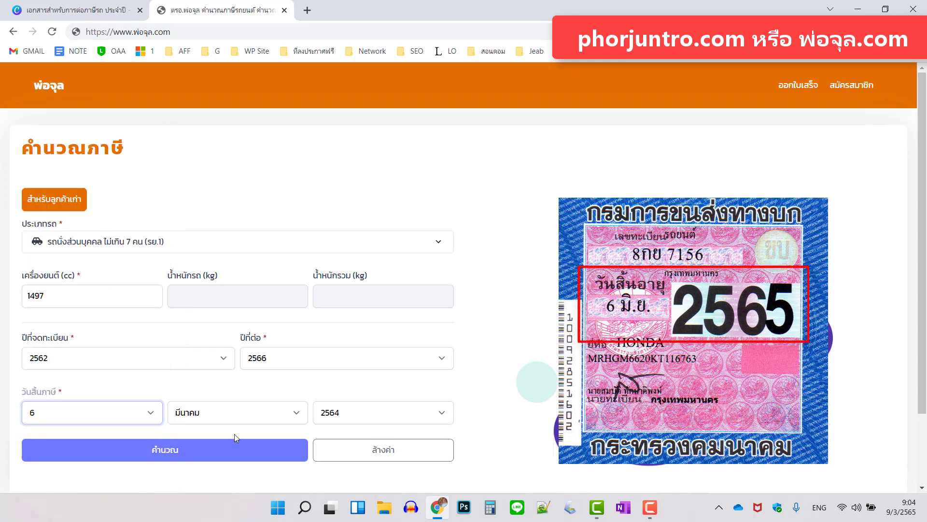
left_click(251, 416)
left_click(236, 313)
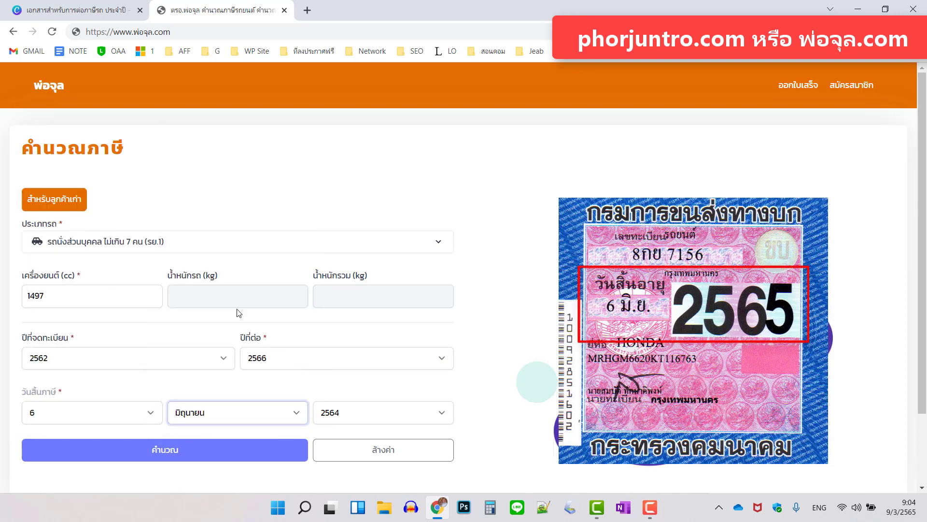
left_click(389, 413)
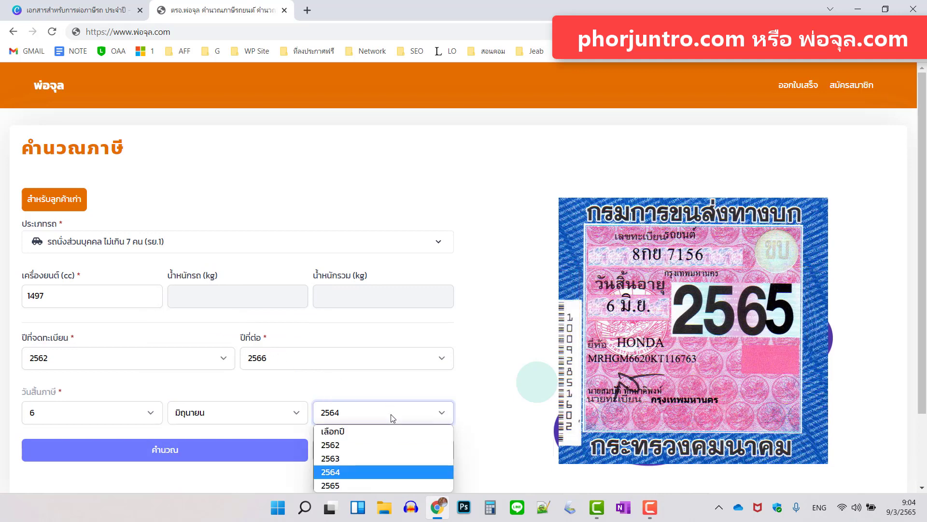
left_click(361, 484)
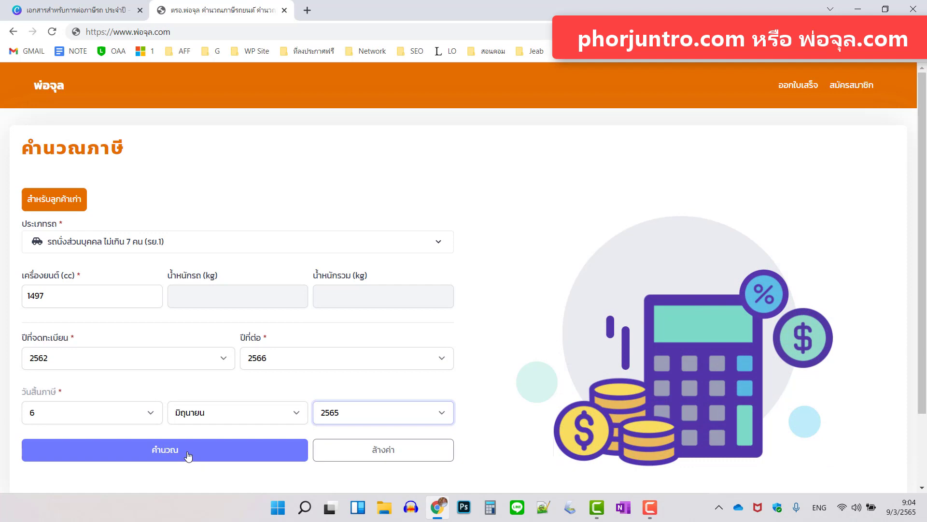
left_click(188, 455)
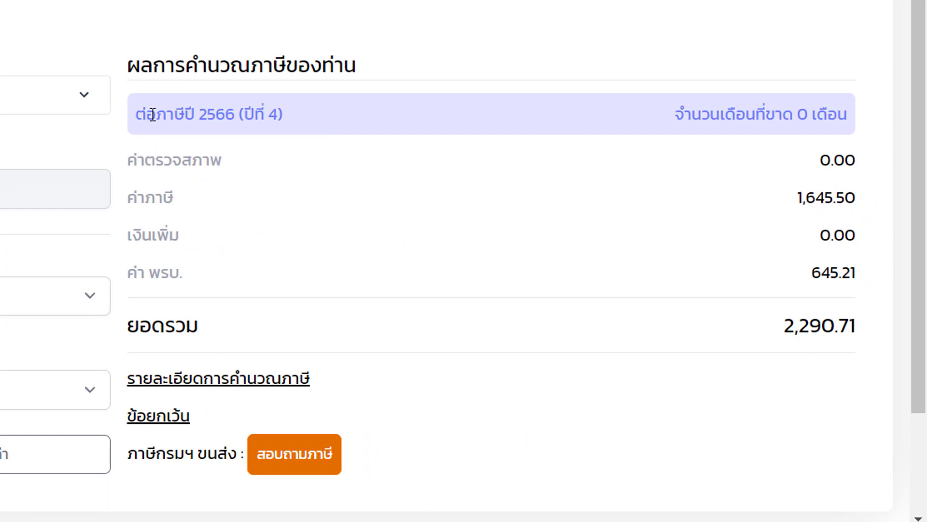
- Examine the tax result line by line: renewal year, overdue months, inspection fee, tax, surcharge and พรบ. fee
left_click_drag(150, 114, 300, 126)
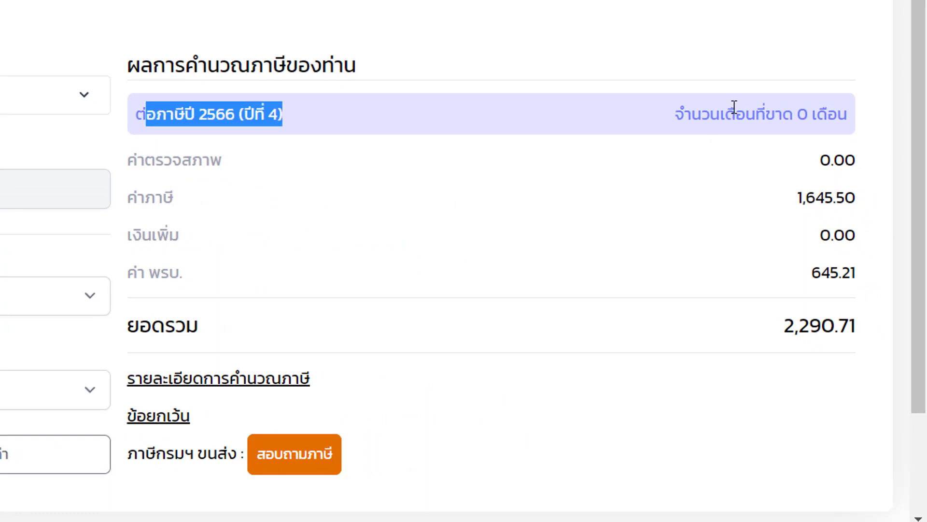
left_click_drag(735, 108, 850, 116)
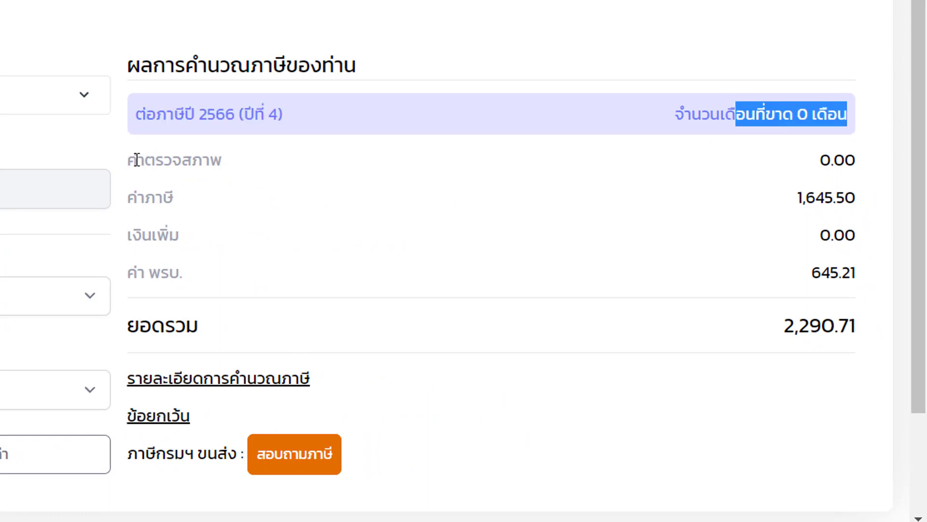
left_click_drag(138, 159, 222, 162)
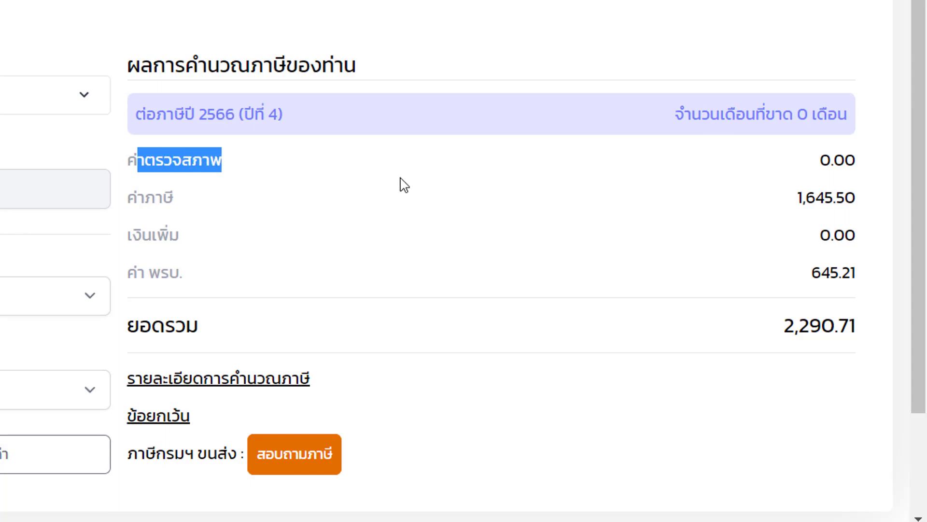
left_click_drag(145, 199, 174, 203)
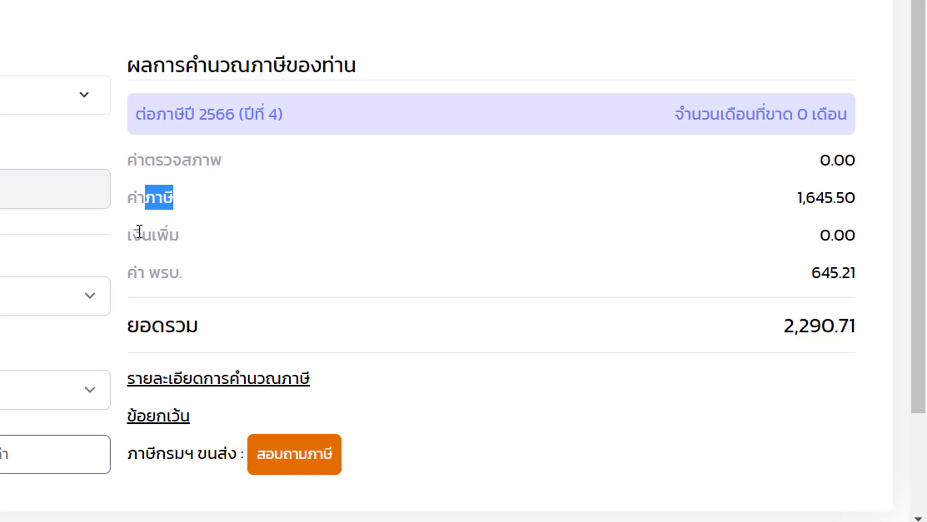
left_click_drag(143, 235, 188, 242)
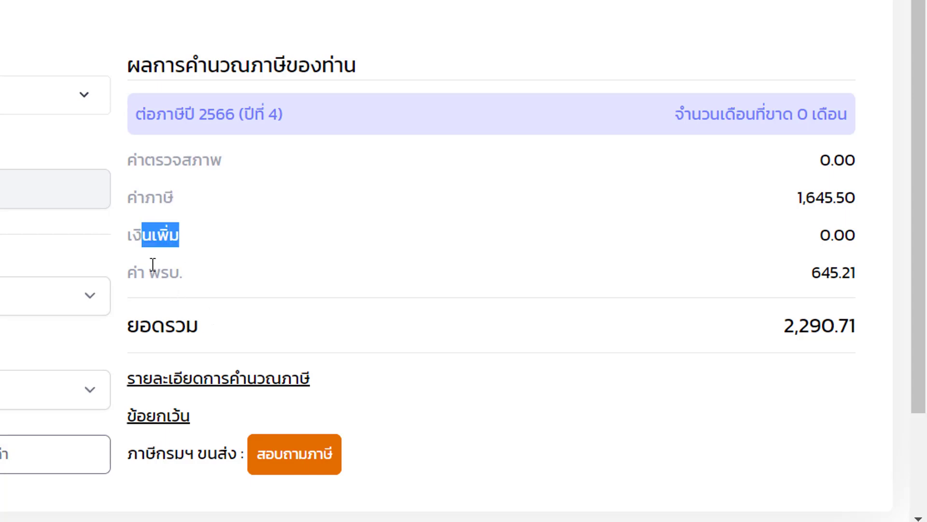
left_click_drag(144, 273, 182, 277)
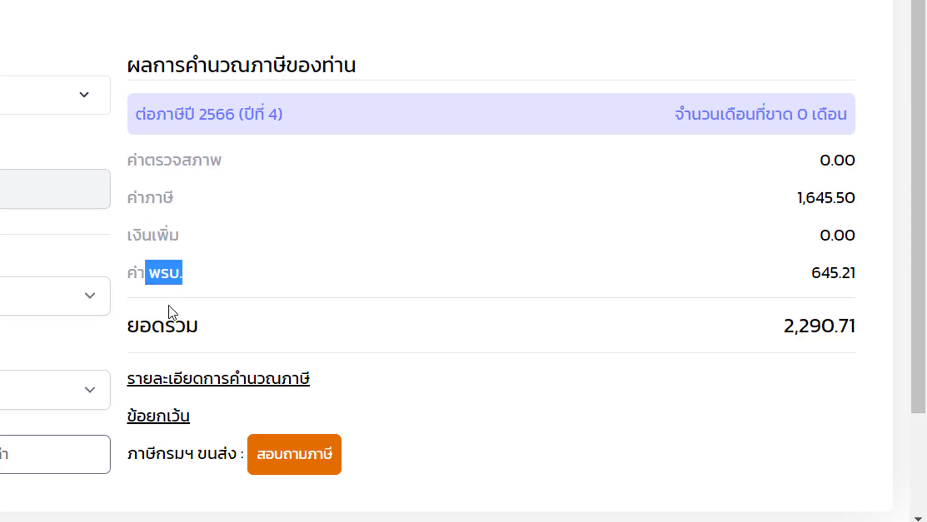
left_click(143, 238)
double_click(178, 236)
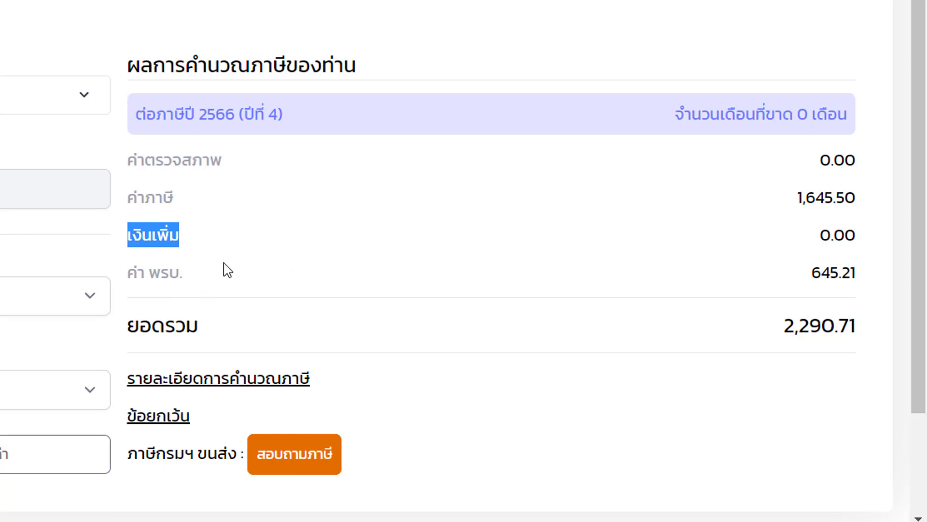
left_click(147, 273)
left_click_drag(147, 274, 184, 277)
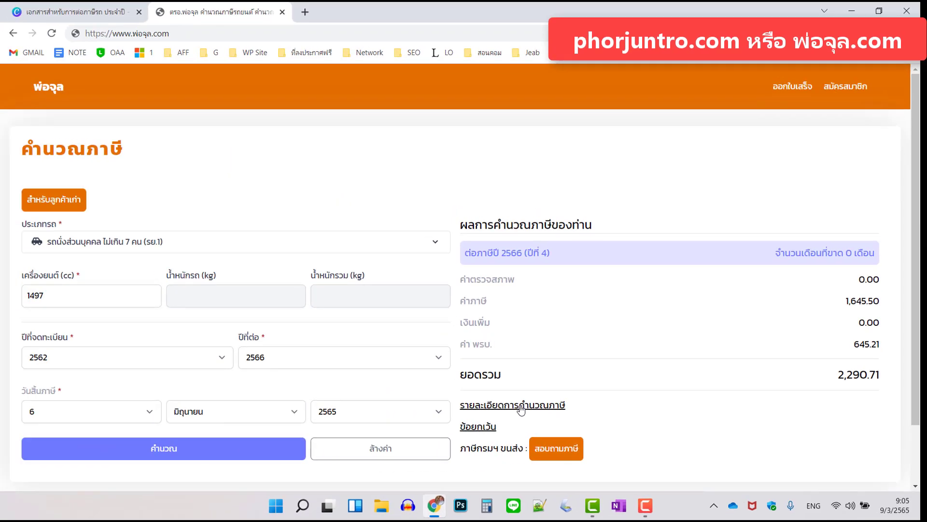
- View the tax calculation details and open the Department of Land Transport tax inquiry, returning to the calculator
left_click(264, 389)
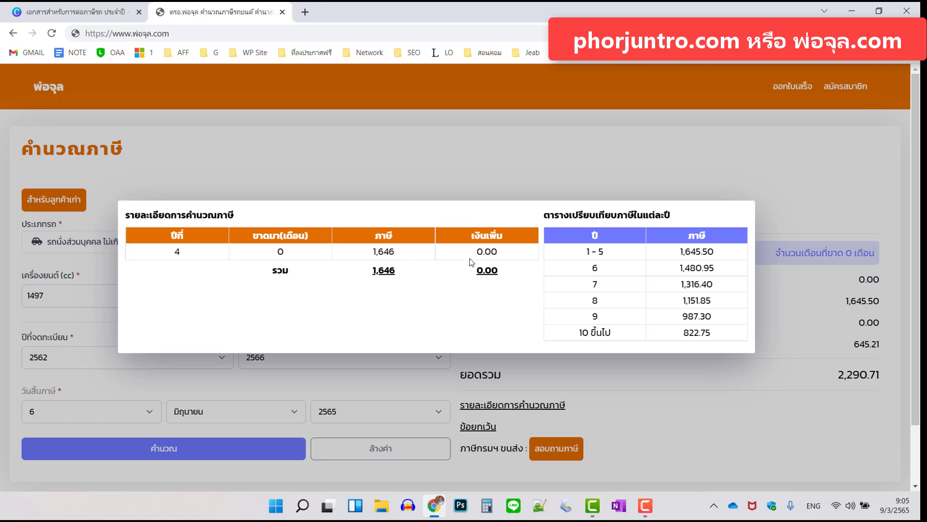
left_click(540, 178)
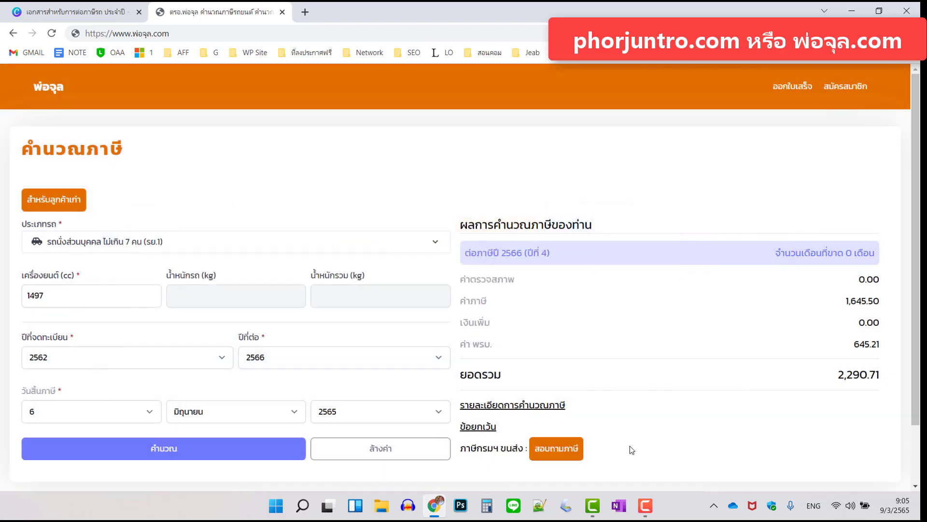
left_click(560, 453)
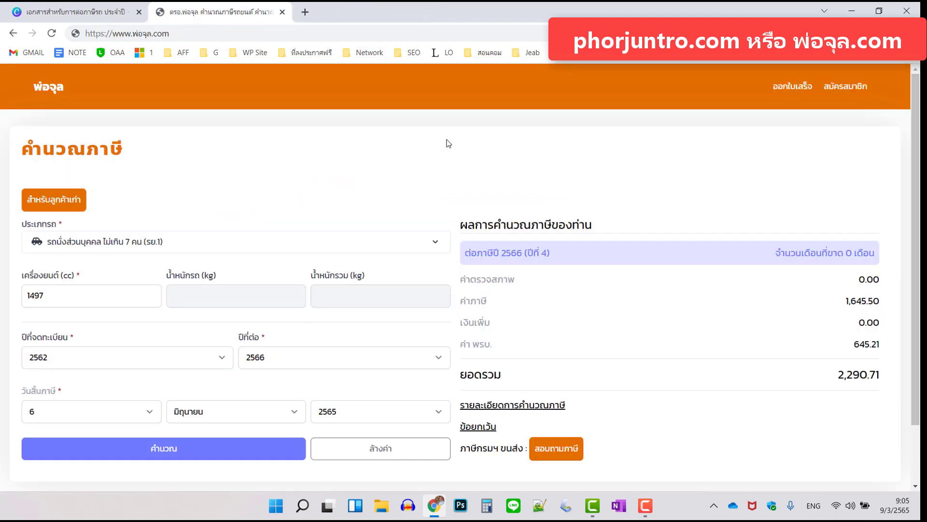
left_click(425, 12)
- Set the registration year to 2558, recalculate the tax and highlight the vehicle inspection fee amount
left_click(222, 358)
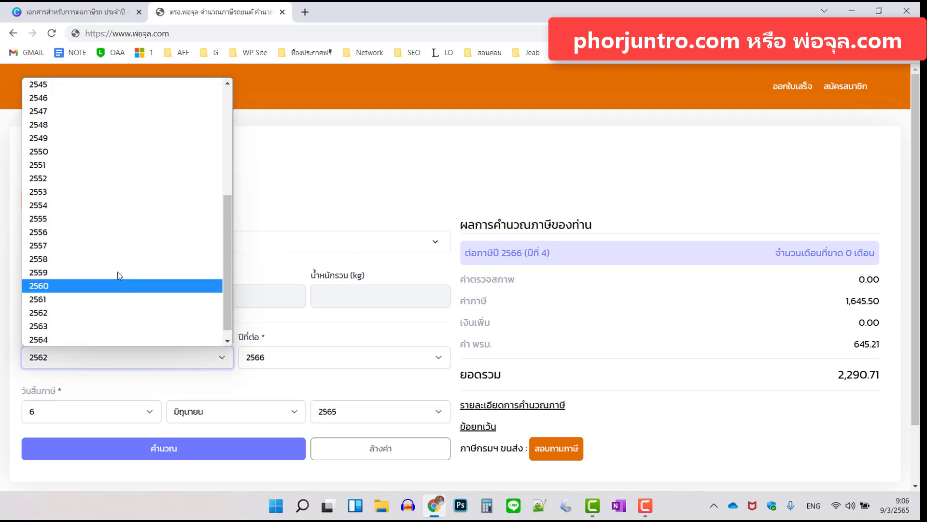
scroll(108, 307, "up", 1)
scroll(109, 307, "down", 3)
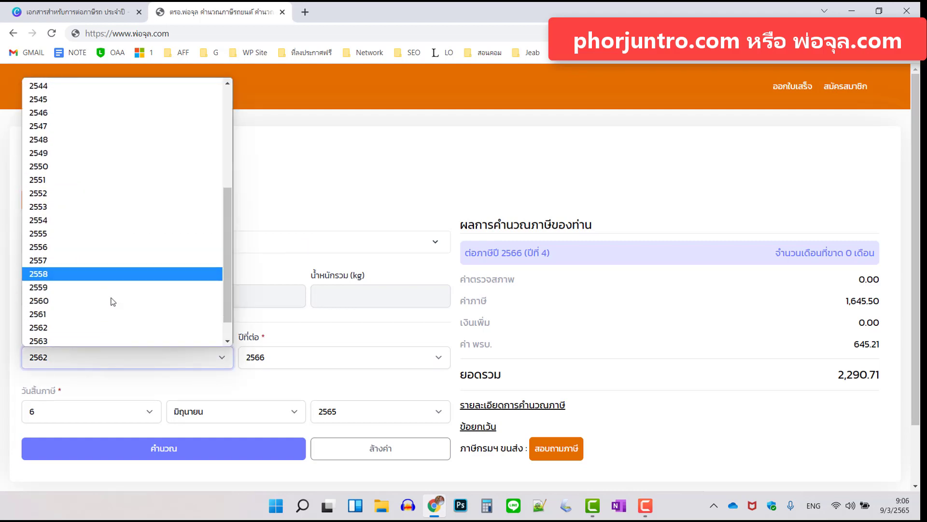
left_click(61, 264)
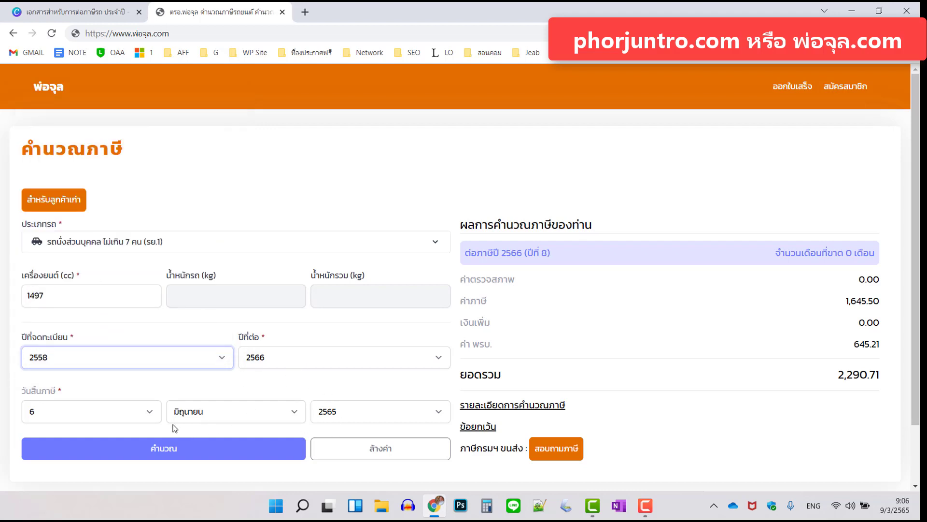
left_click(173, 453)
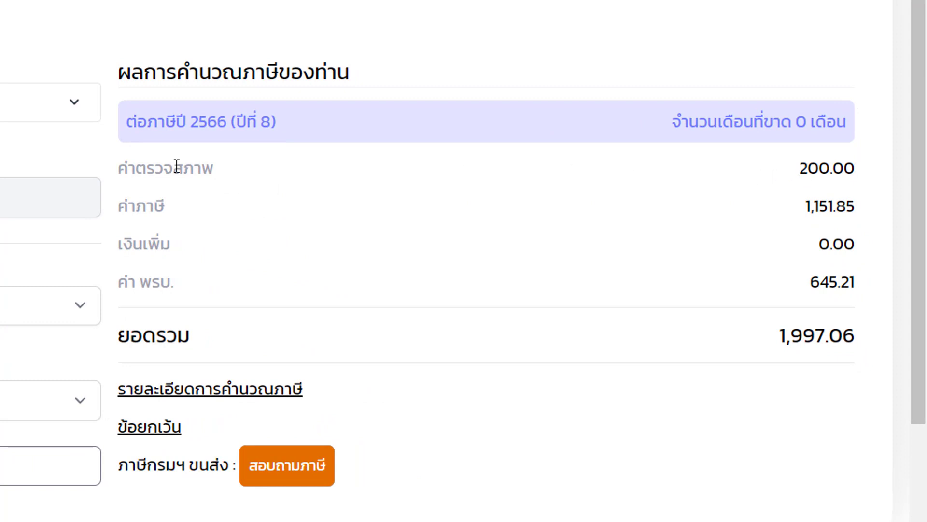
left_click_drag(796, 168, 861, 169)
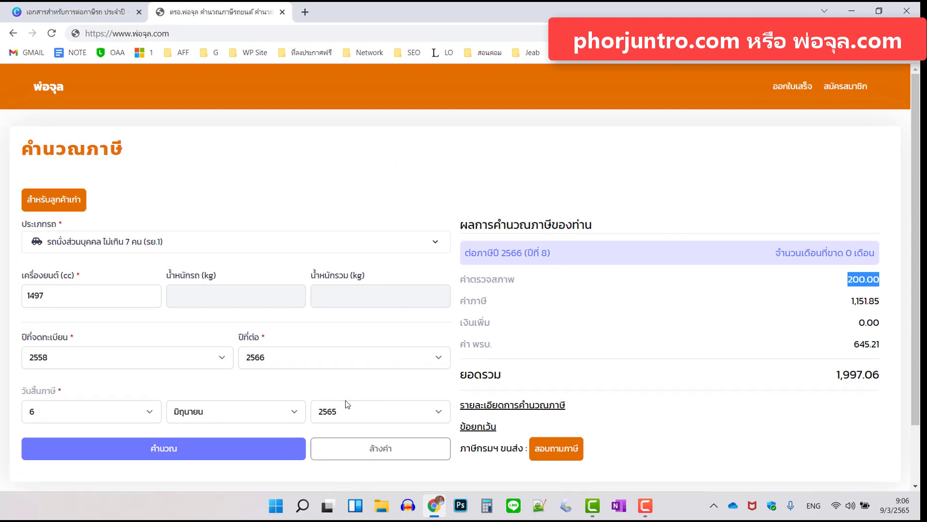
- Recalculate the tax with the expiry year set to 2564 and review the calculation details
left_click(383, 416)
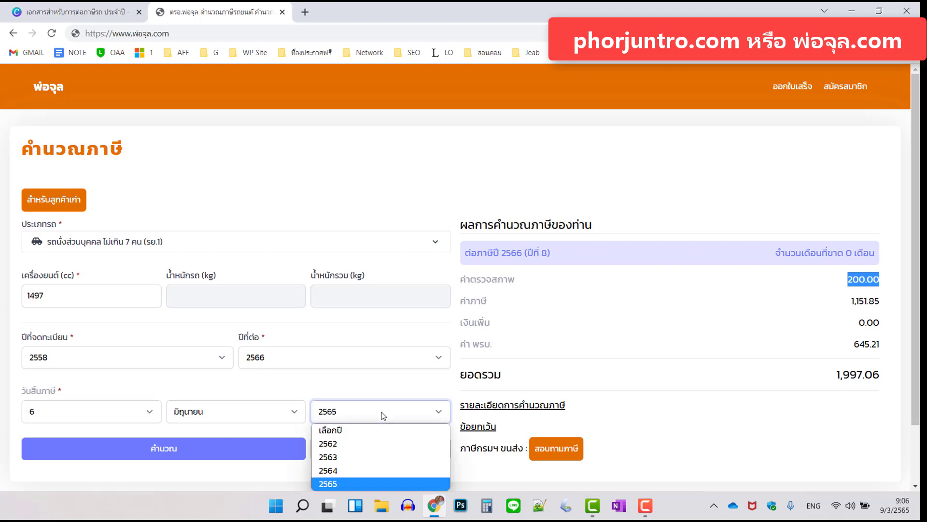
left_click(347, 470)
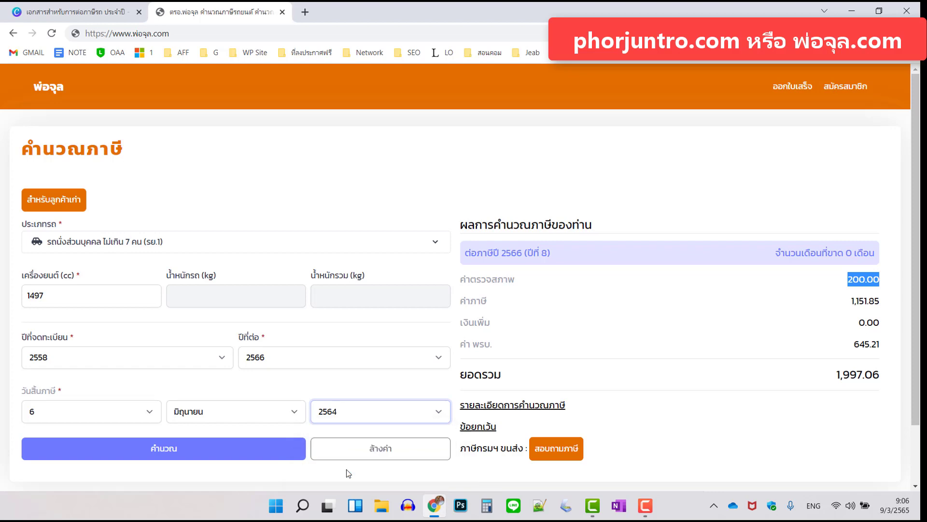
left_click(161, 450)
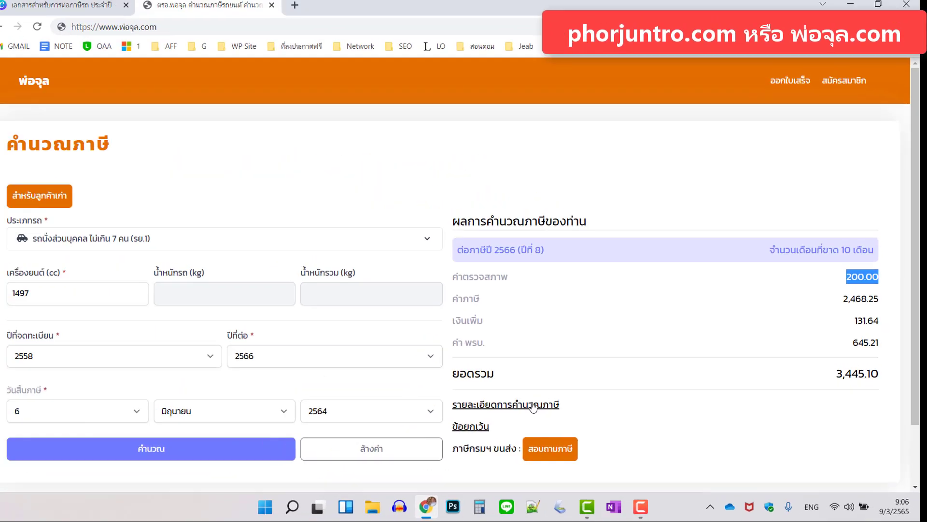
left_click(236, 379)
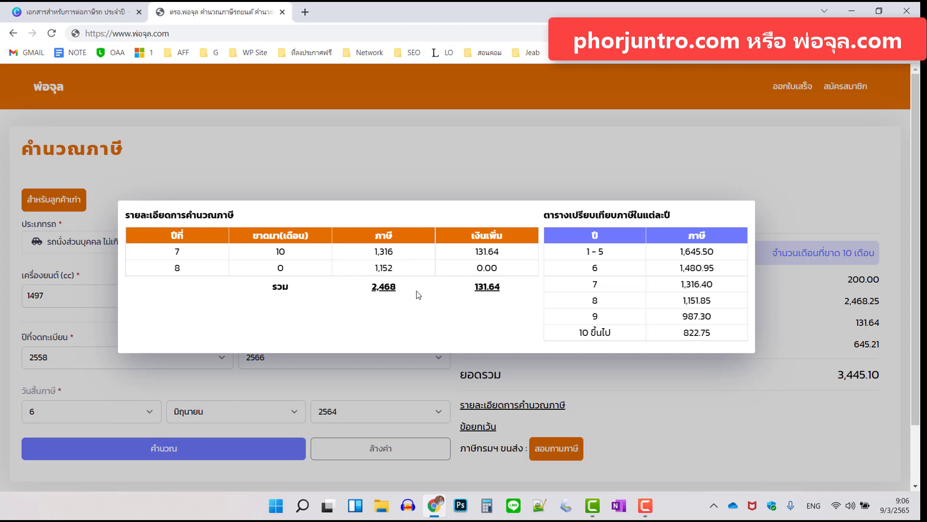
left_click(692, 155)
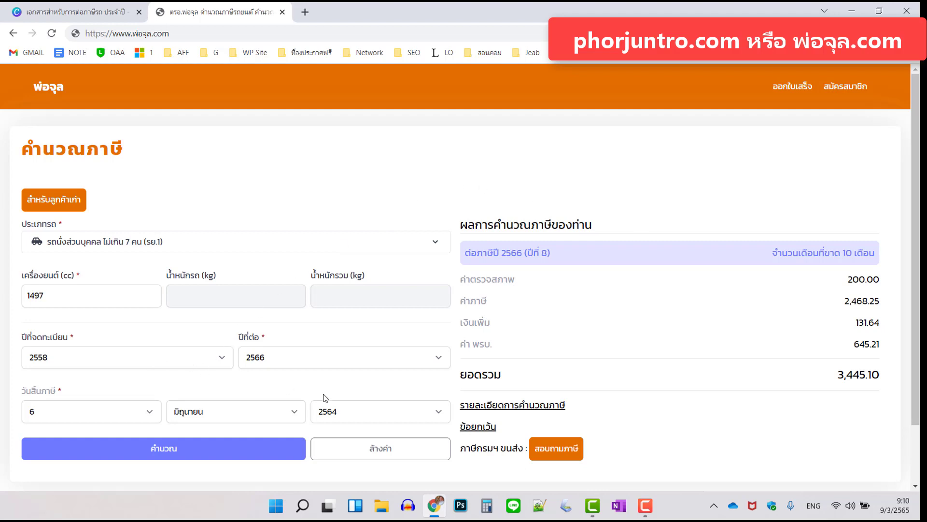
- Set the tax expiry date to 9 มิถุนายน 2565 and recalculate the tax
left_click(401, 413)
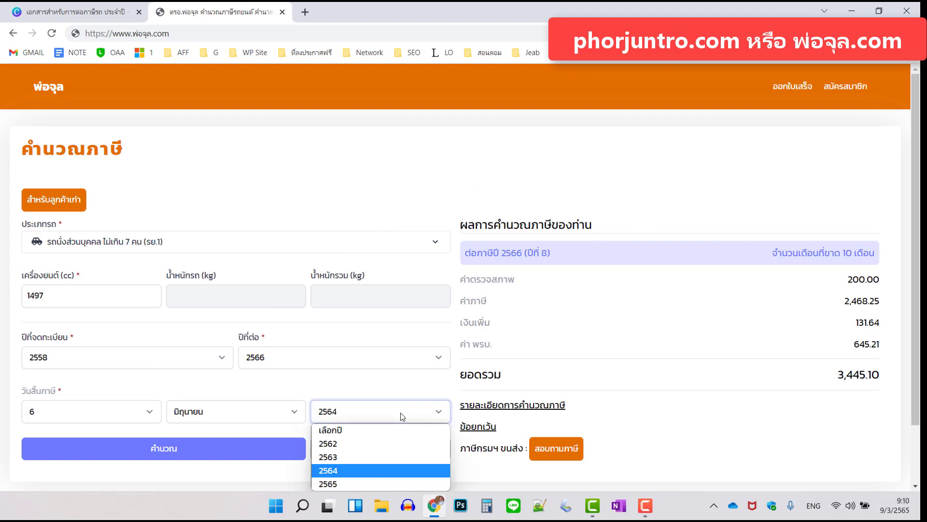
left_click(349, 483)
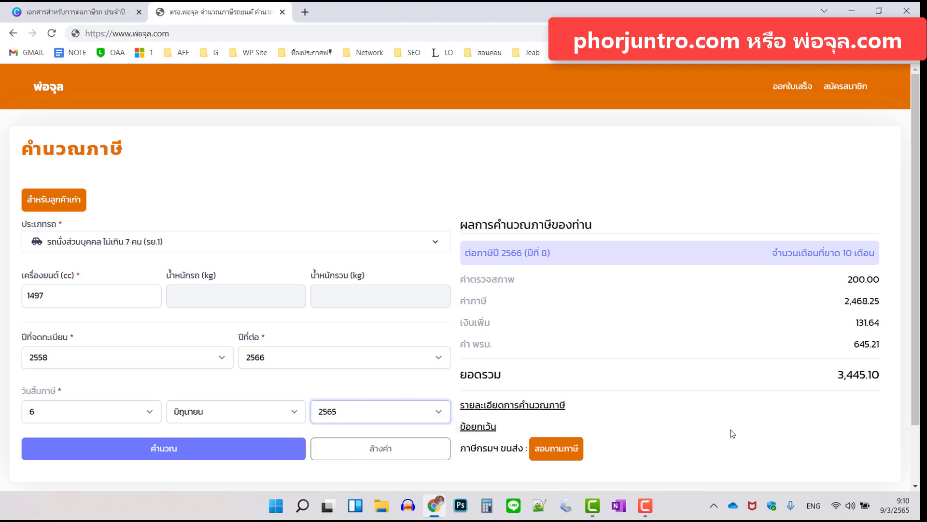
mouse_move(894, 507)
left_click(130, 412)
left_click(67, 259)
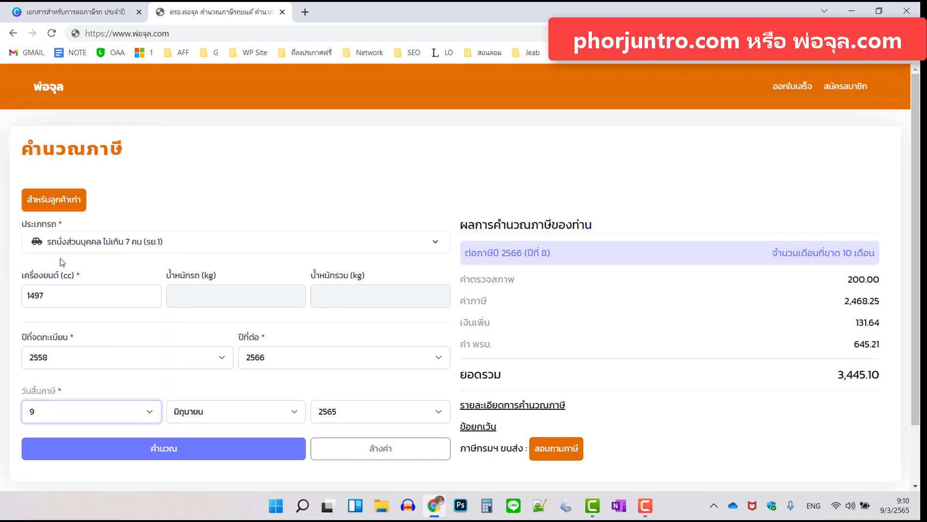
left_click(171, 449)
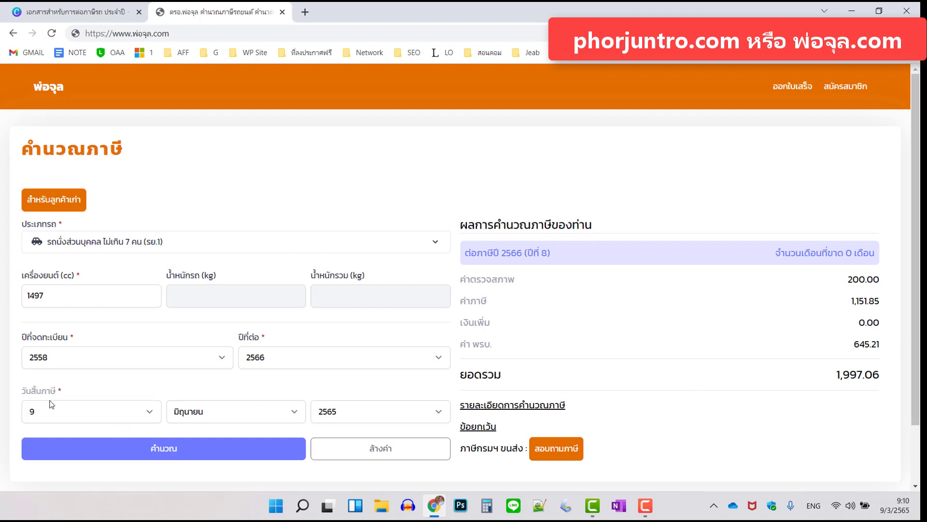
- Change the tax expiry day to 10, recalculate the tax and review the result with its advance-renewal remark
left_click(148, 414)
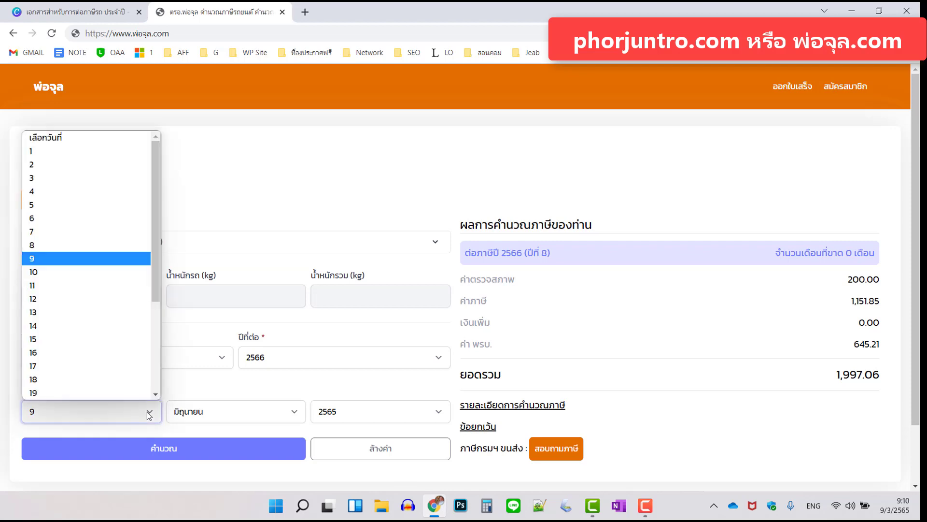
left_click(74, 276)
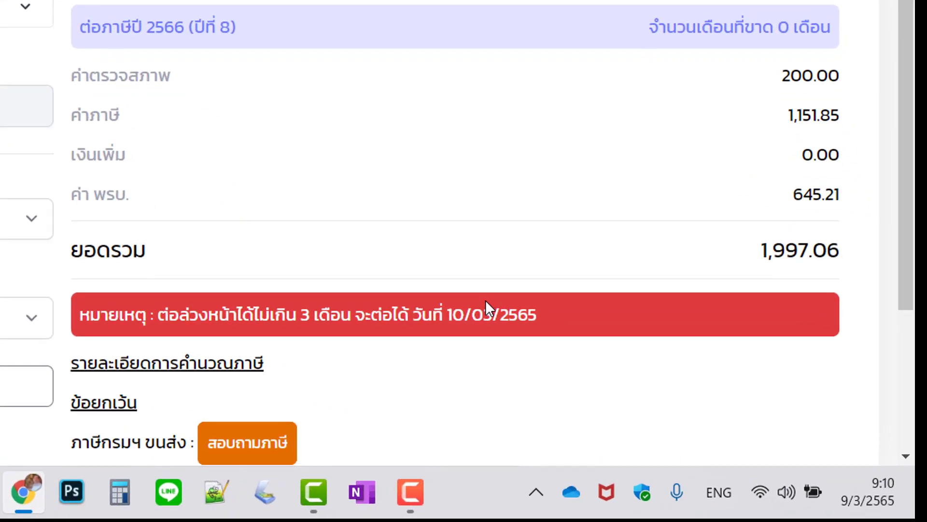
scroll(690, 405, "down", 1)
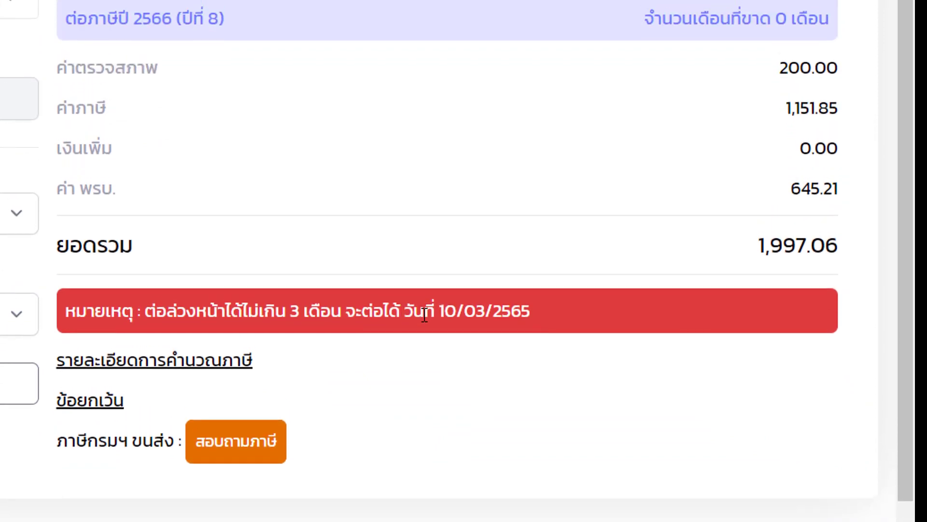
scroll(425, 314, "up", 2)
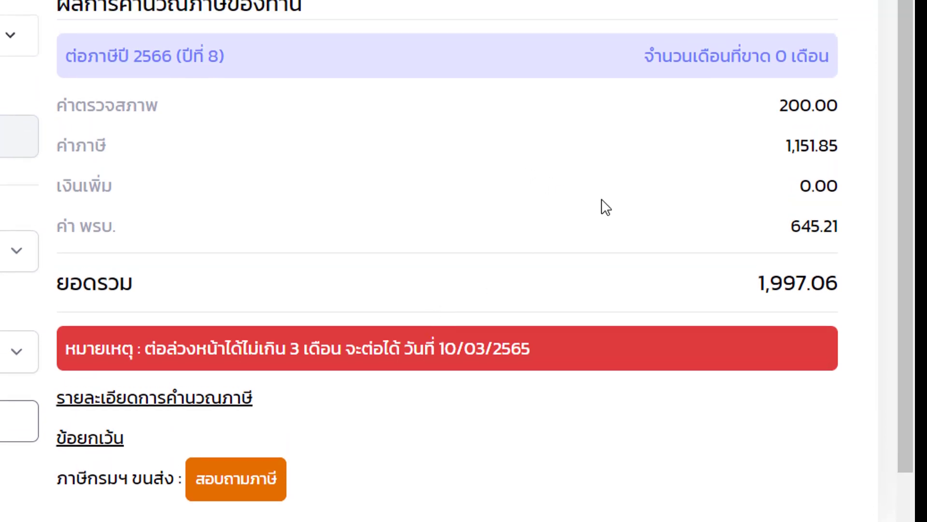
scroll(599, 217, "up", 1)
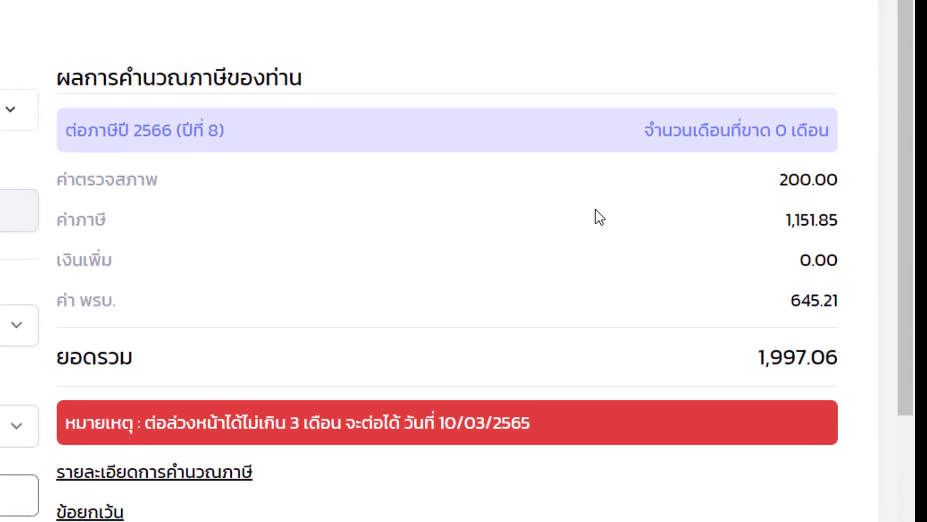